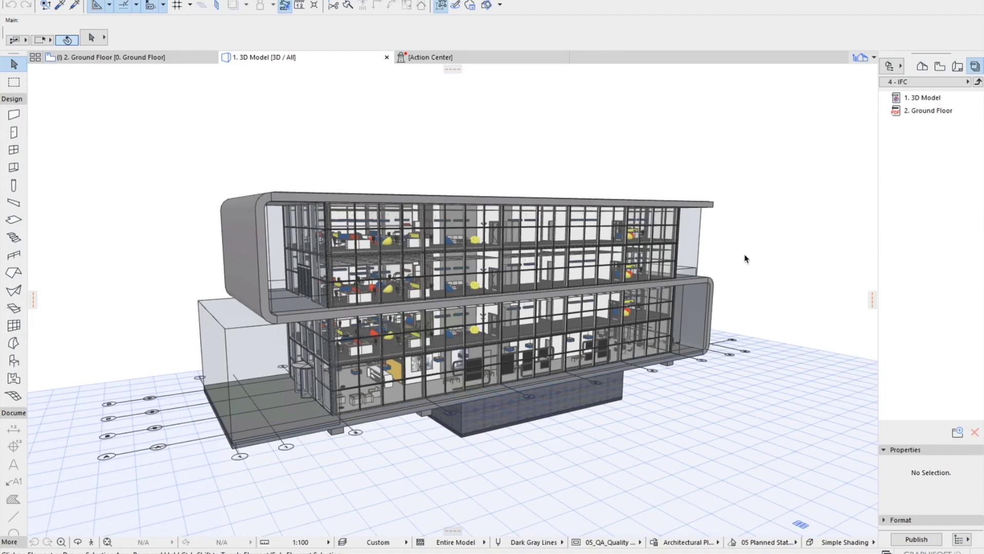
Switch the 4 - IFC publisher set to Upload to CDE and sign in to Aconex.
left_click(978, 82)
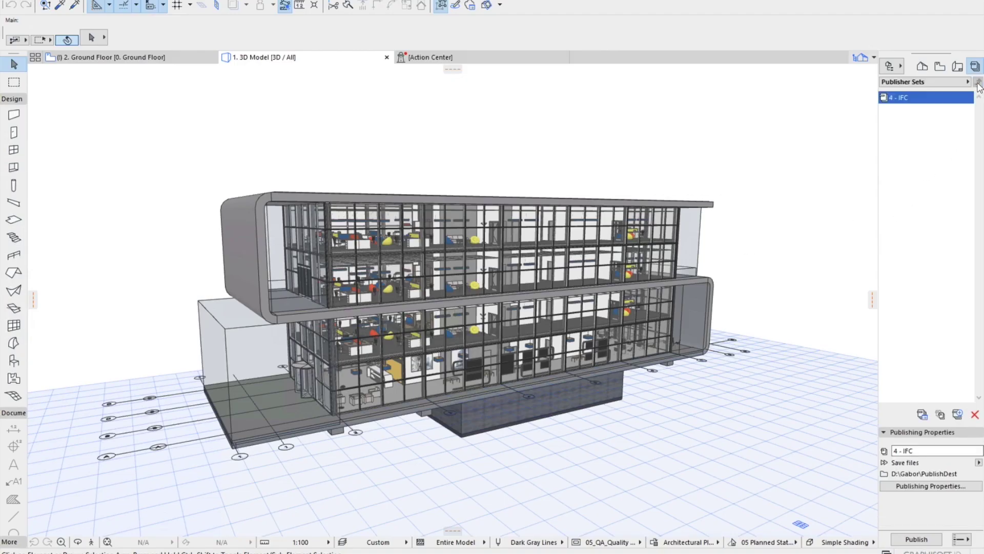
left_click(925, 486)
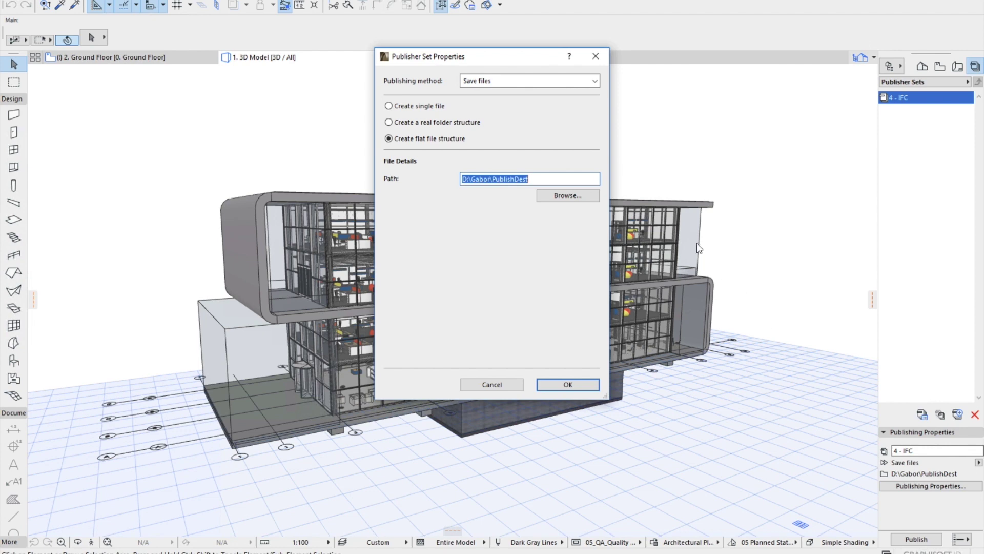
left_click(530, 81)
left_click(526, 133)
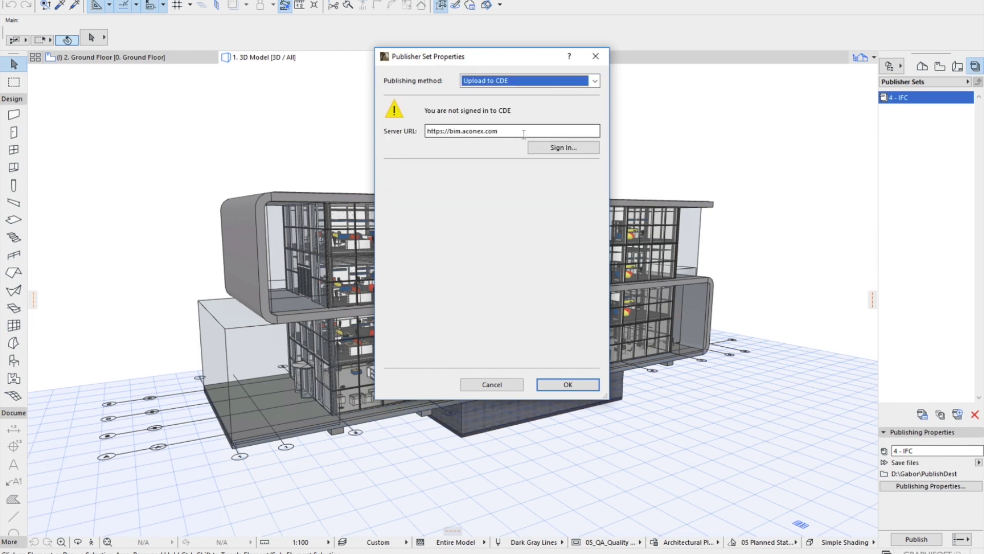
left_click(570, 148)
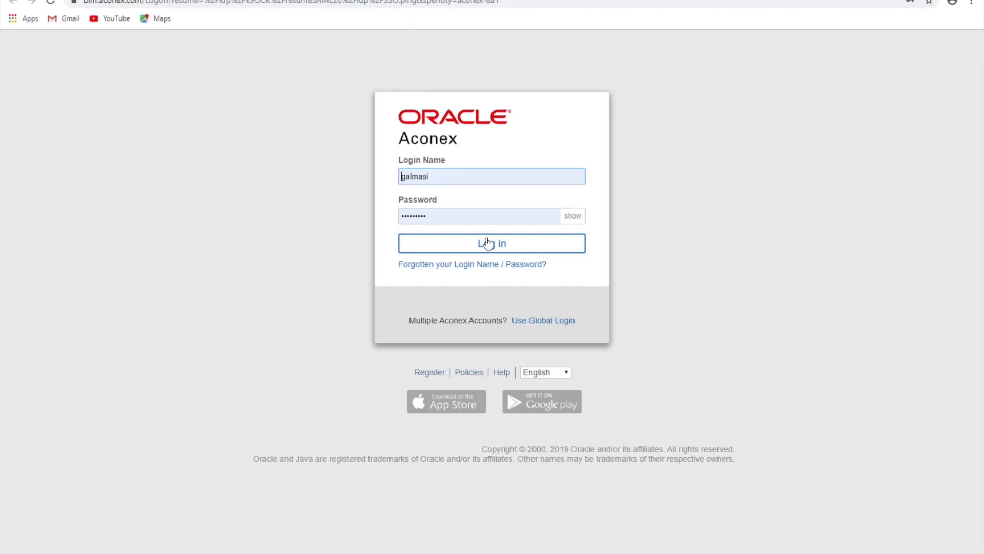
left_click(488, 243)
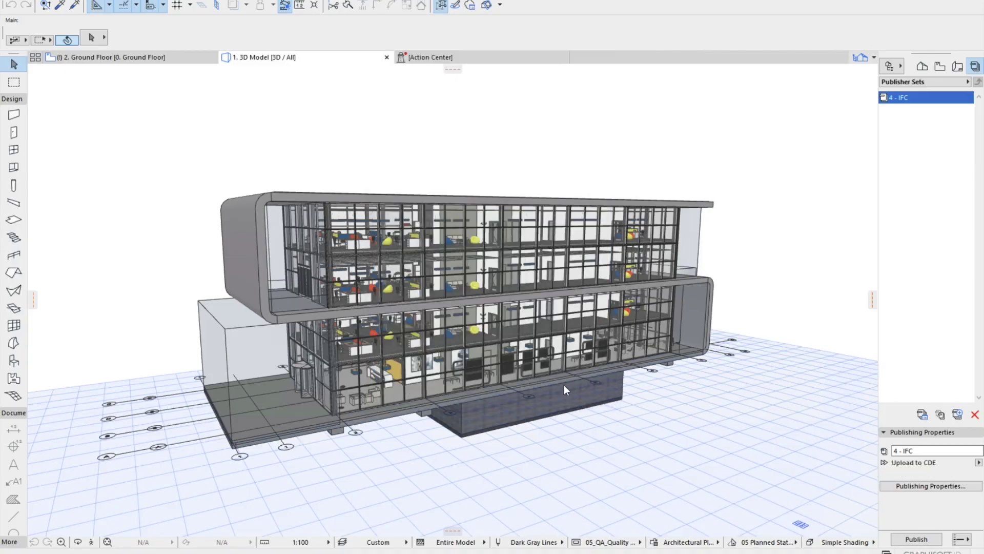
Publish the IFC set's 3D model and close the finished publishing report.
left_click(917, 539)
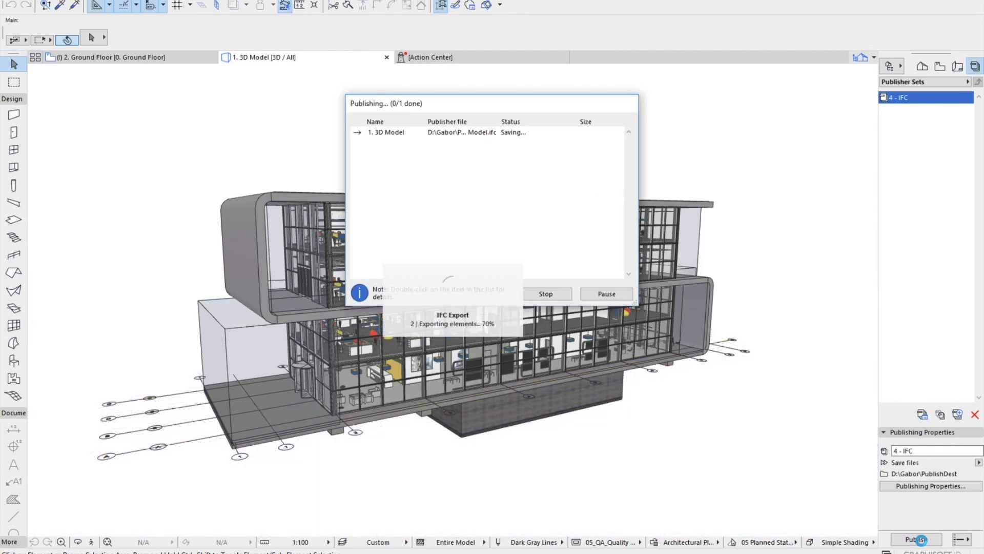
left_click(598, 293)
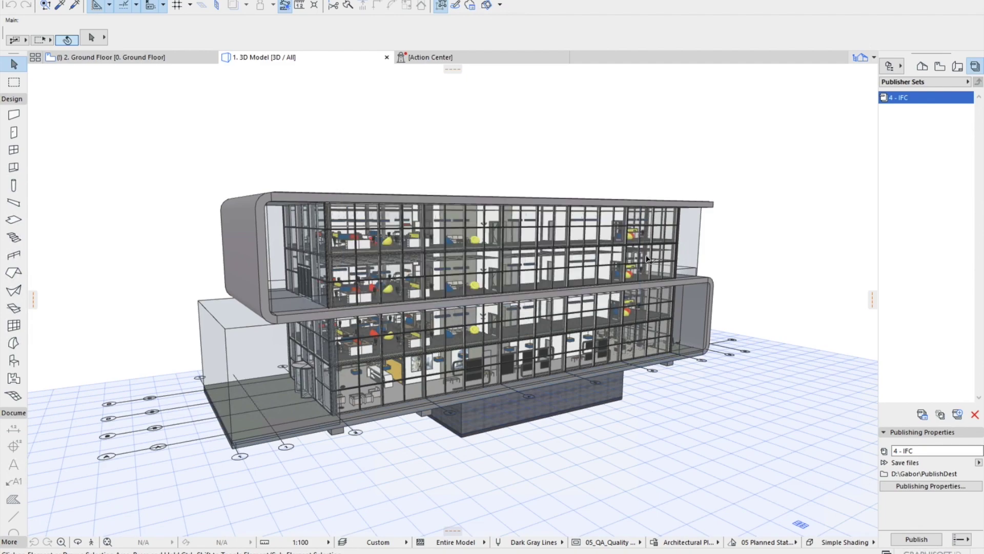
left_click(109, 31)
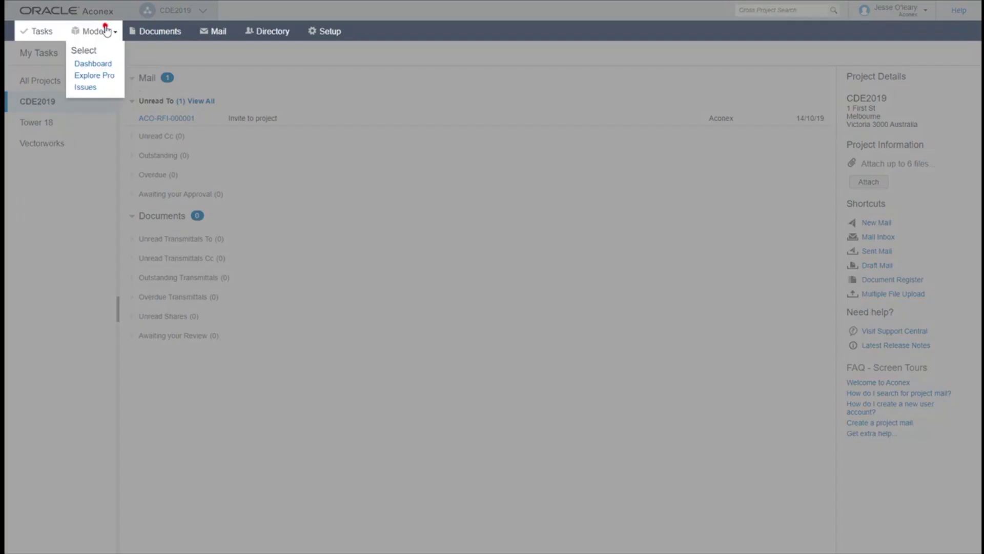
In Explore Pro, load the architectural, mechanical and structural model stacks.
left_click(115, 72)
left_click(121, 137)
left_click(114, 168)
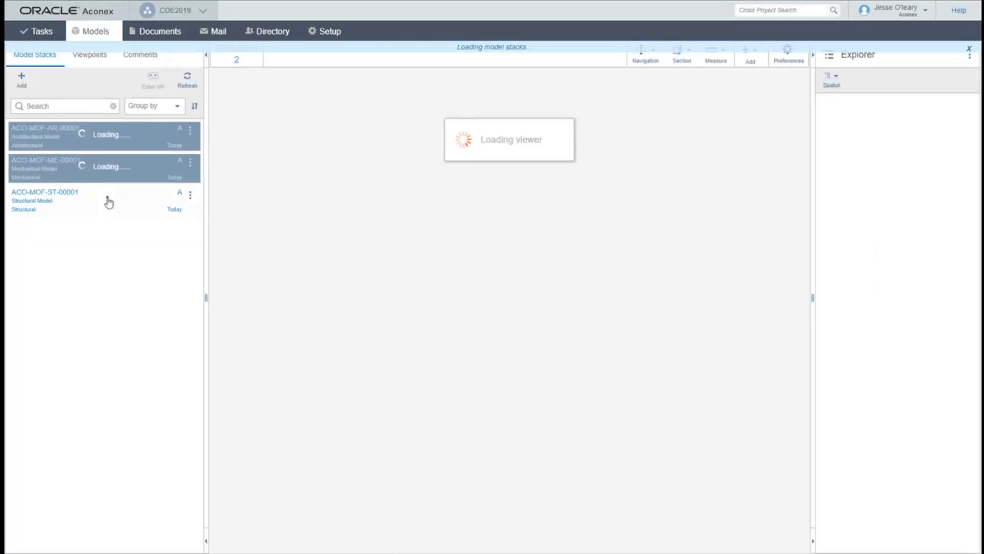
left_click(108, 201)
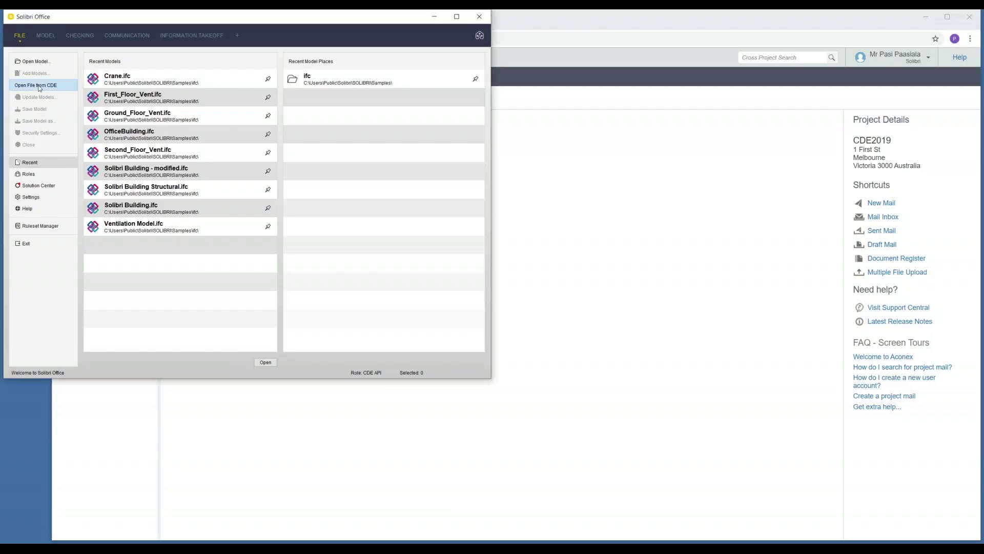
Open the OPEN CDE IFC model from the CDE2019 project and switch to Checking.
left_click(40, 87)
left_click(871, 63)
left_click(871, 119)
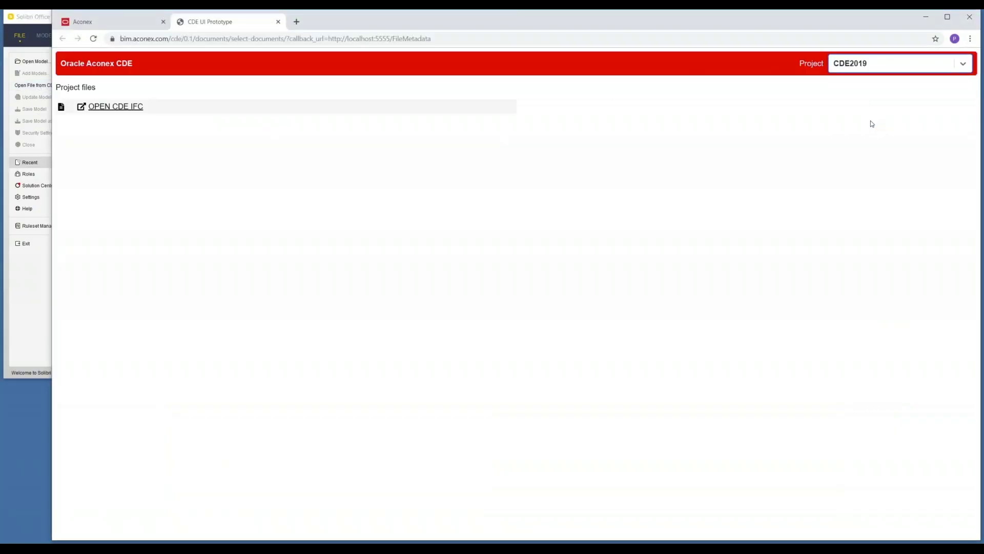
left_click(129, 111)
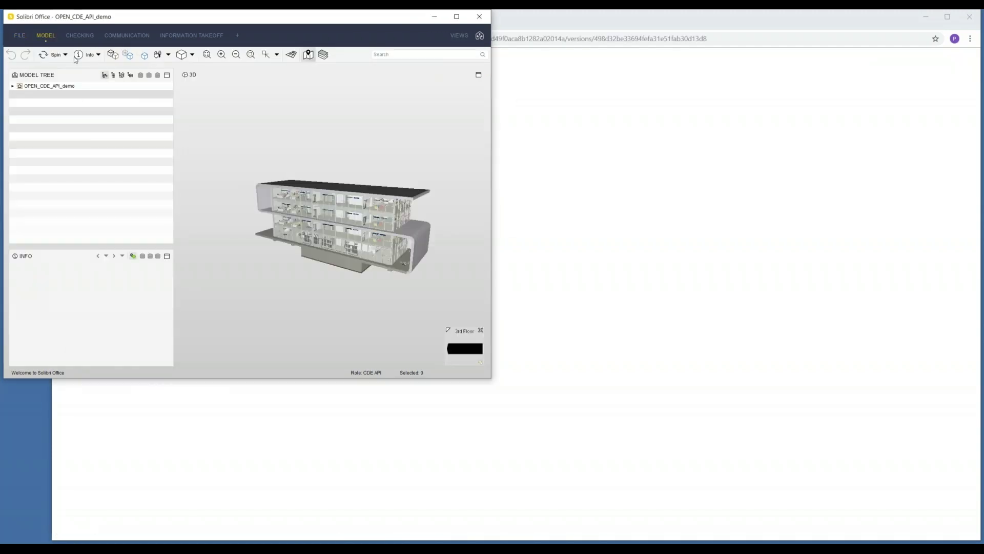
left_click(80, 35)
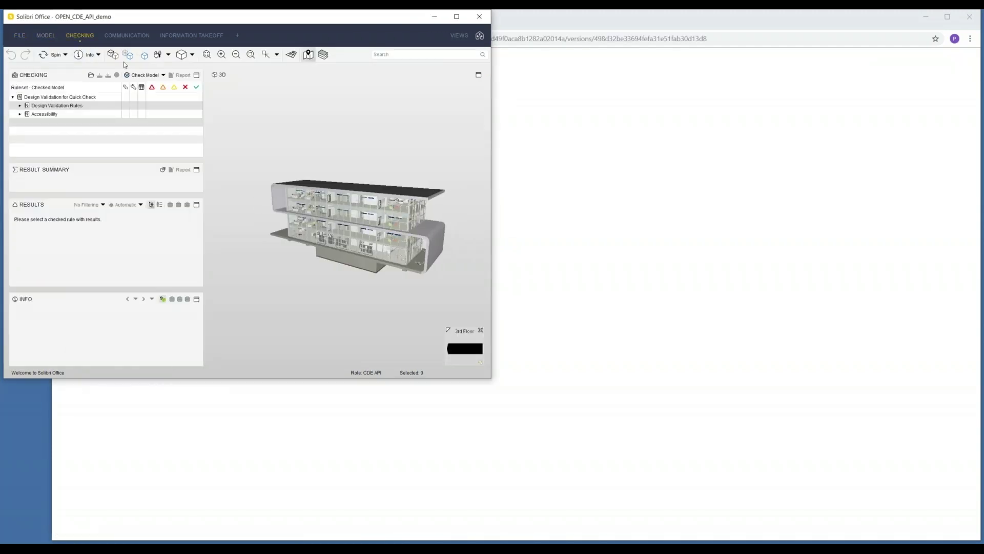
Reject the Light Fixture.1.12 clearance-in-front-of-doors issue.
left_click(20, 105)
left_click(66, 139)
left_click(51, 227)
left_click(51, 244)
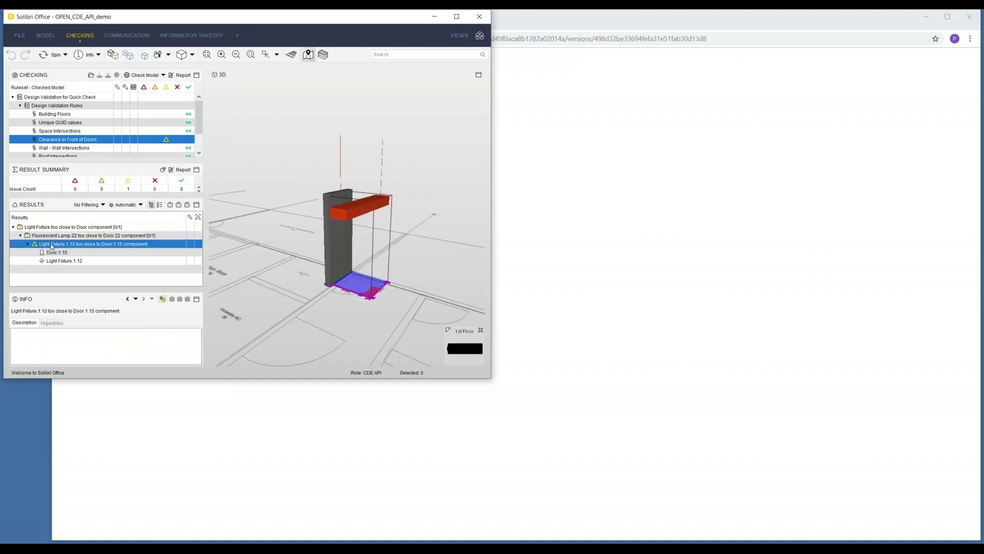
right_click(52, 244)
left_click(72, 257)
key("Return")
Reject the Unallocated Areas issue.
scroll(106, 143, "down", 1)
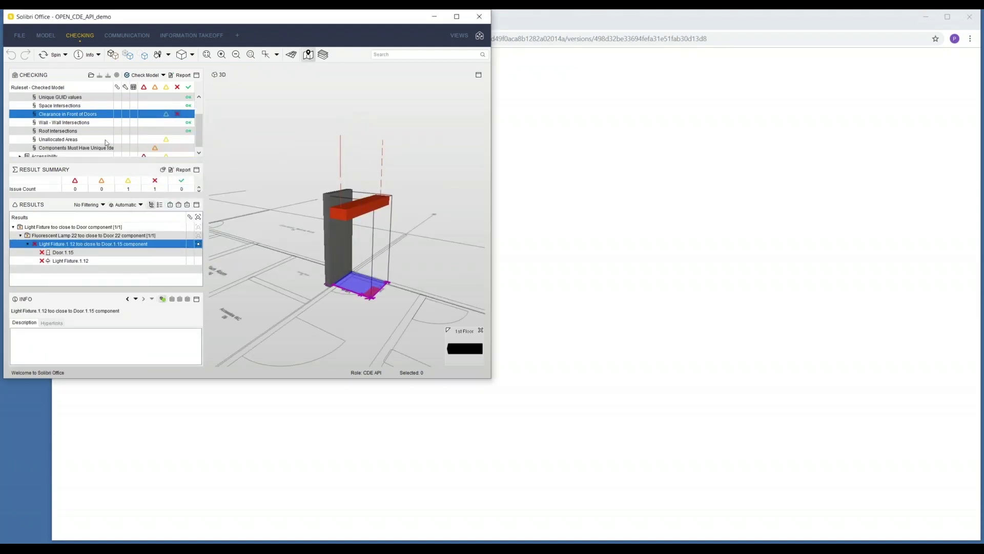
left_click(106, 140)
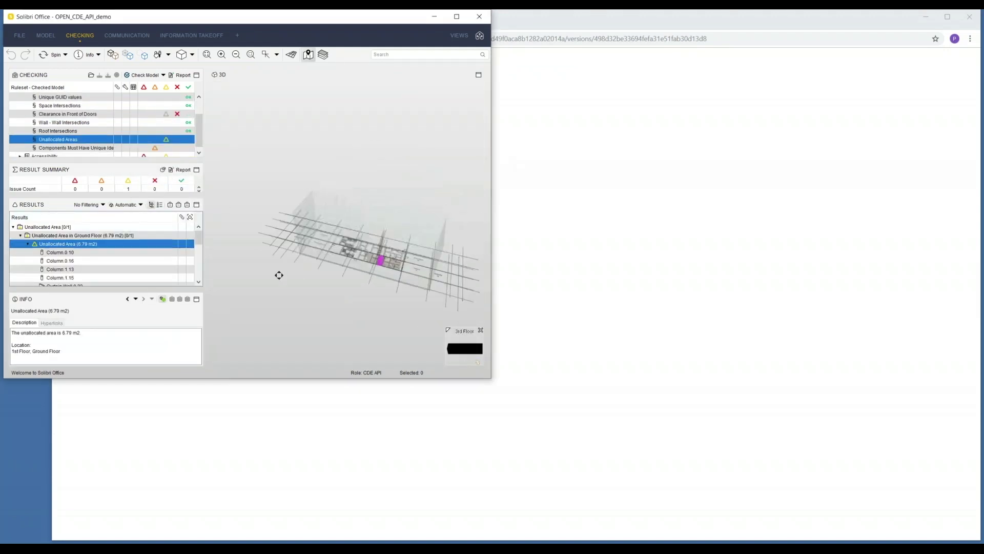
right_click(164, 248)
left_click(184, 261)
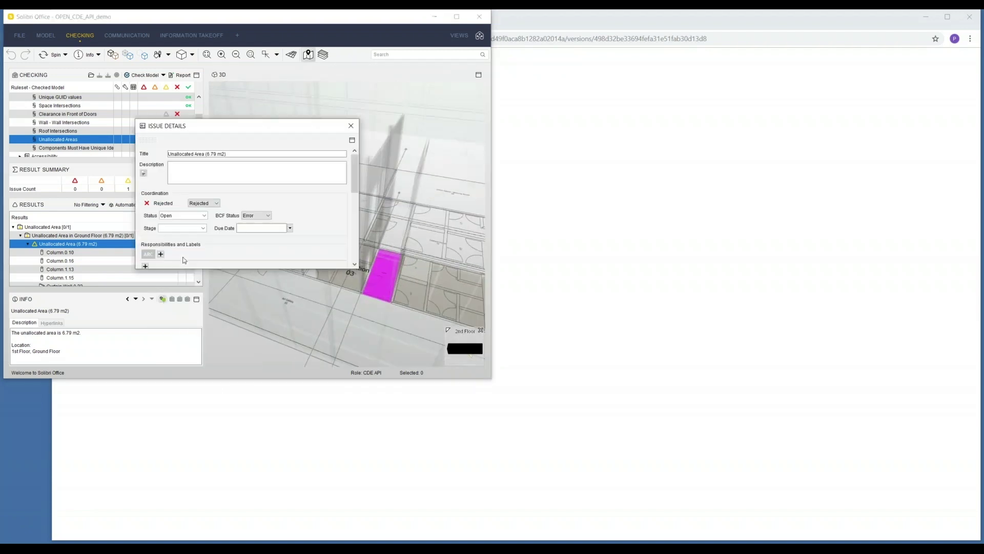
key("Return")
Reject the DOOR-12-061 unique identifier issue and open its issue details.
left_click(68, 145)
left_click(19, 228)
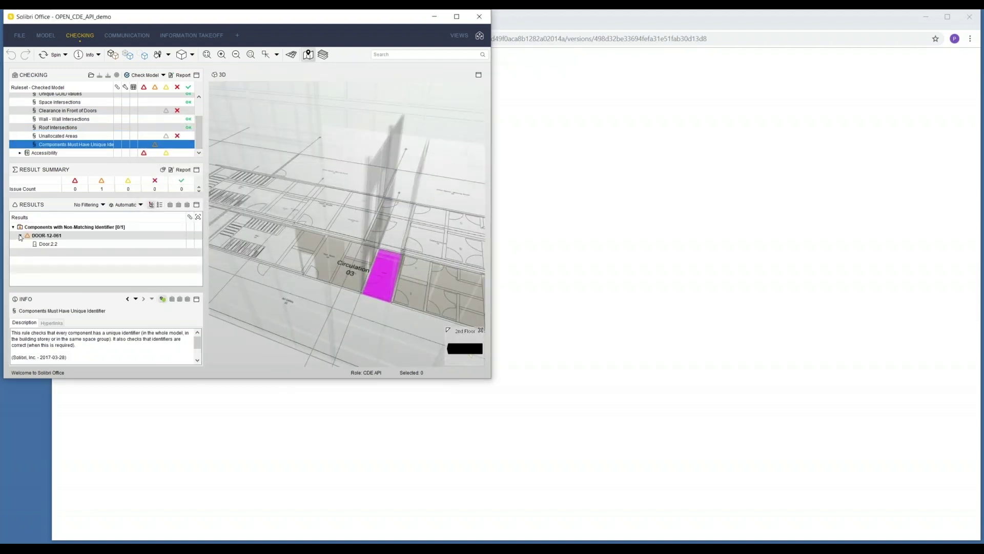
left_click(46, 235)
right_click(129, 237)
left_click(169, 245)
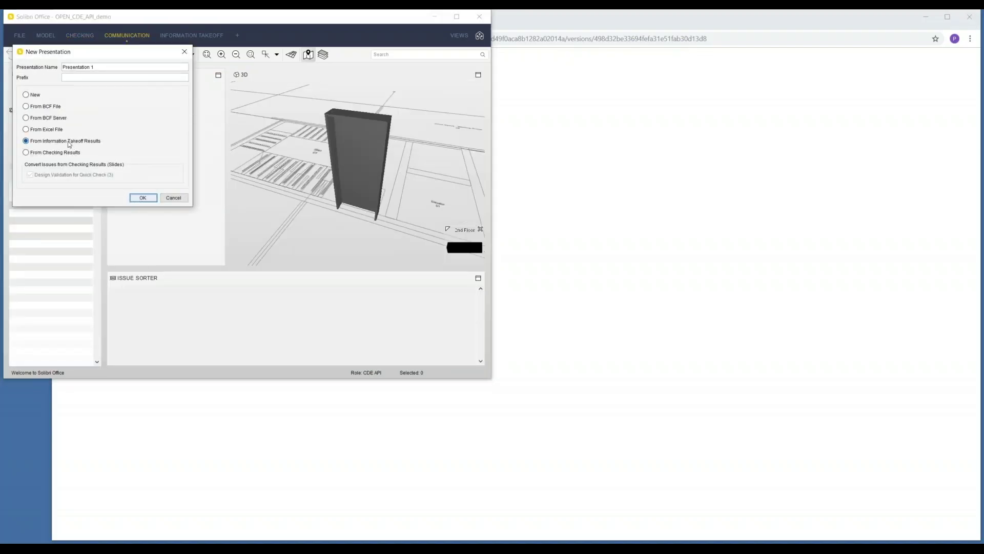
Create a presentation from the checking results and synchronise it with the Aconex issue server.
left_click(141, 199)
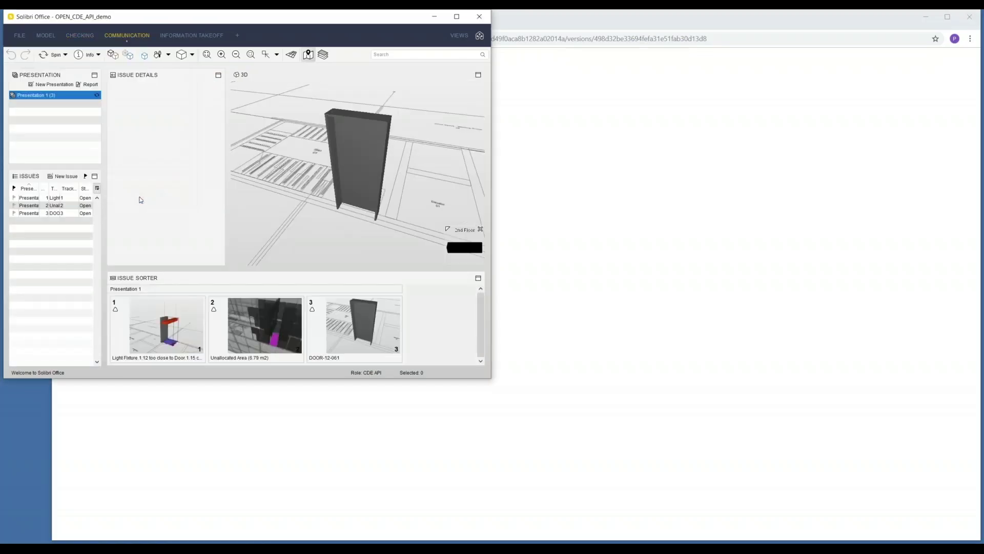
left_click(97, 96)
left_click(307, 280)
left_click(324, 241)
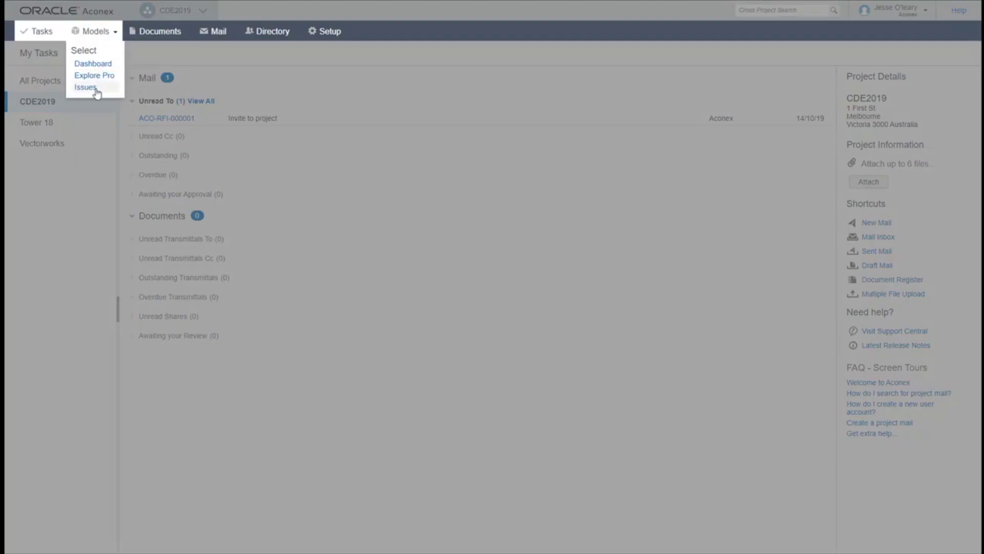
Assign the DOOR-12-061 issue with a 30 October 2019 due date and High priority.
left_click(96, 89)
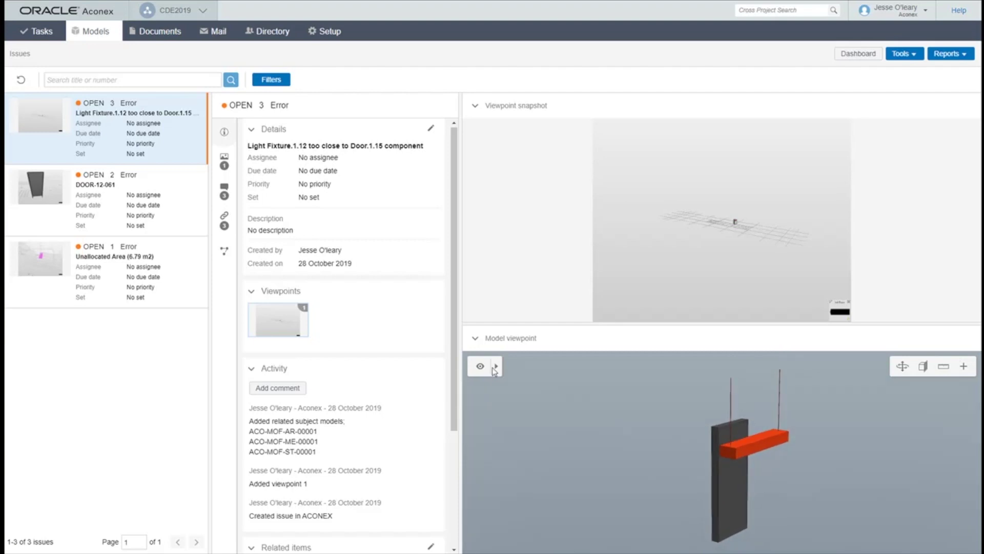
left_click(142, 202)
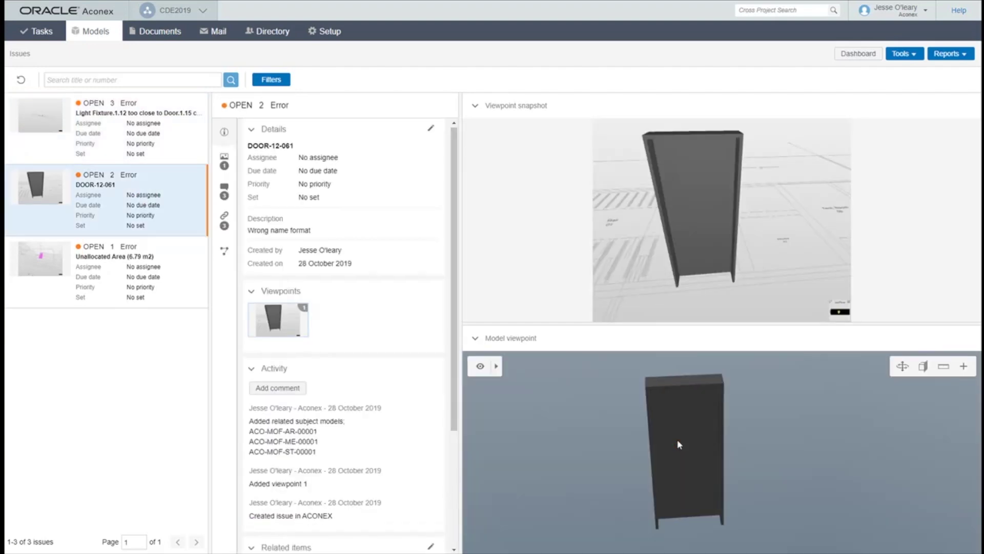
left_click(430, 128)
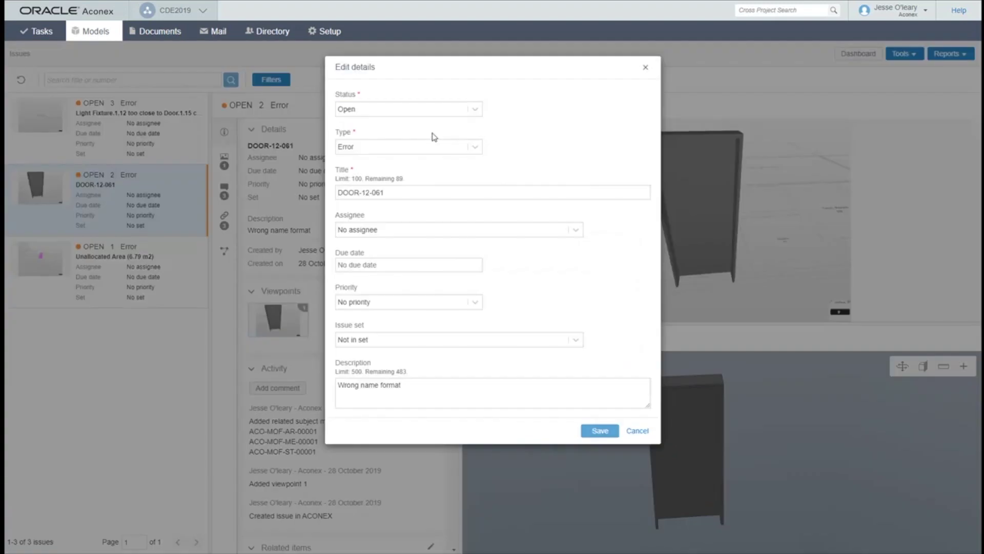
left_click(421, 230)
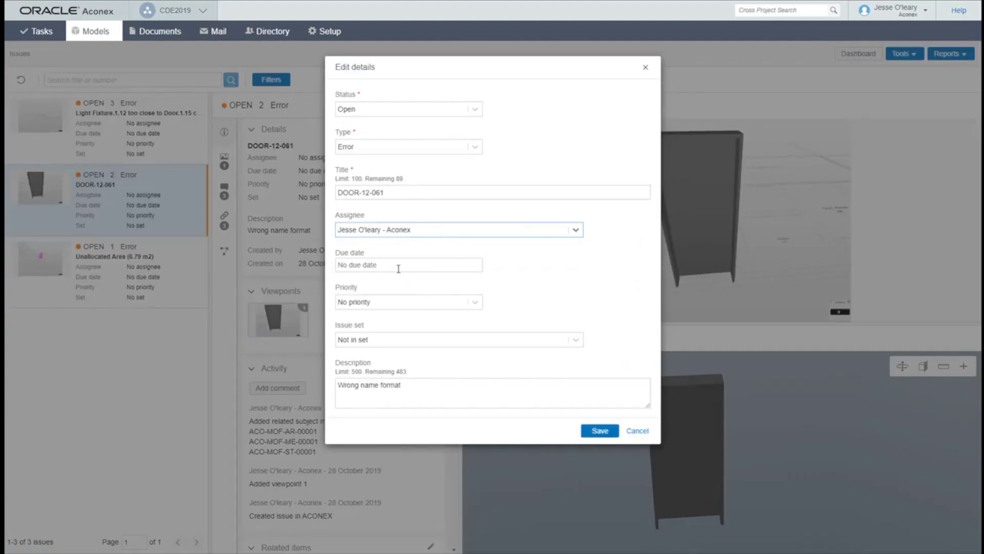
left_click(400, 266)
left_click(381, 385)
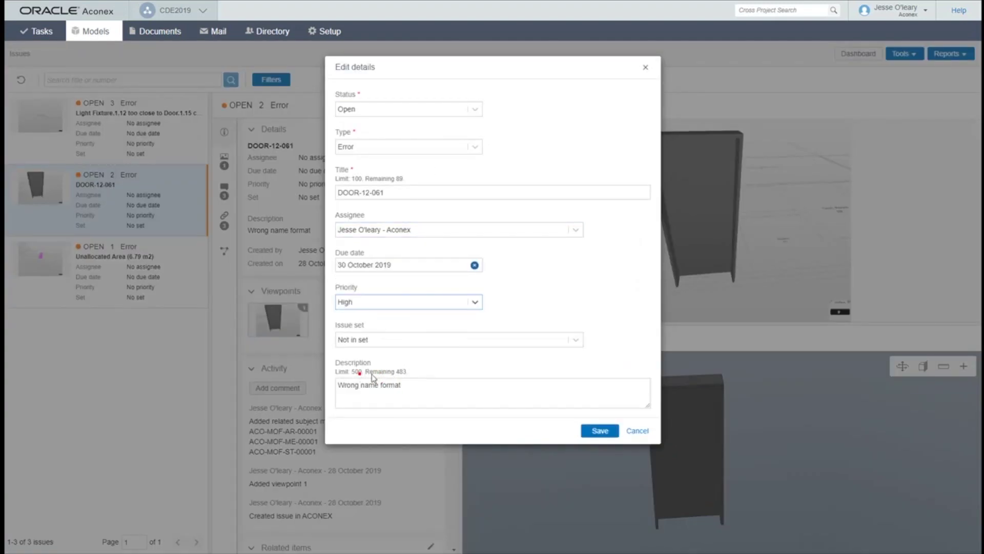
left_click(599, 430)
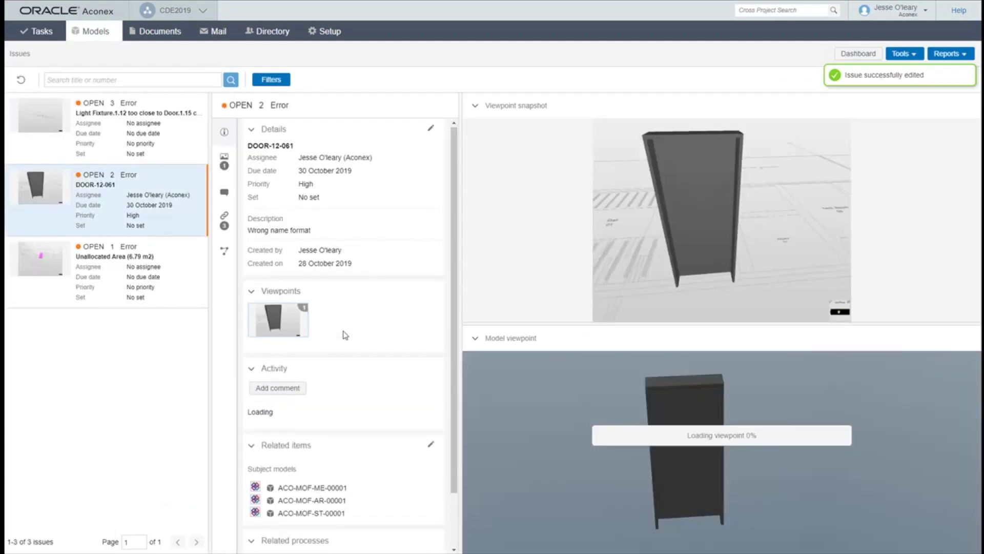
left_click(688, 431)
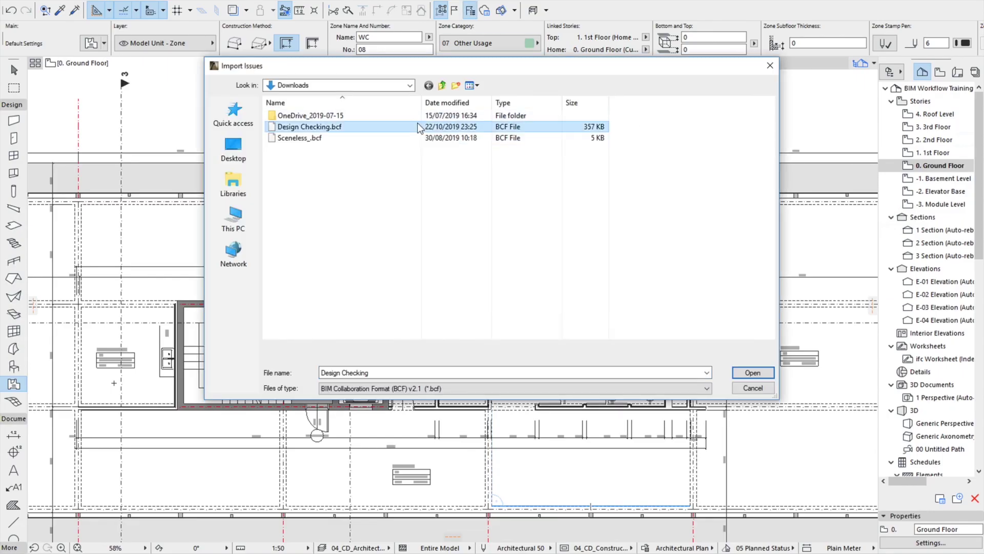
Import Design Checking.bcf and zoom to the DOOR-12-058 door from its issue.
left_click(752, 373)
left_click(599, 245)
left_click(496, 144)
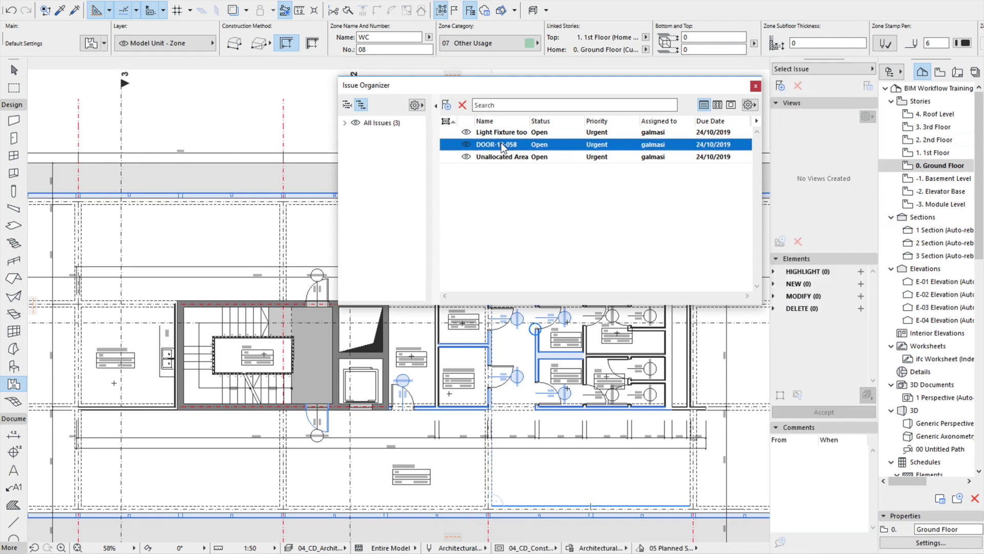
left_click(774, 271)
left_click(798, 283)
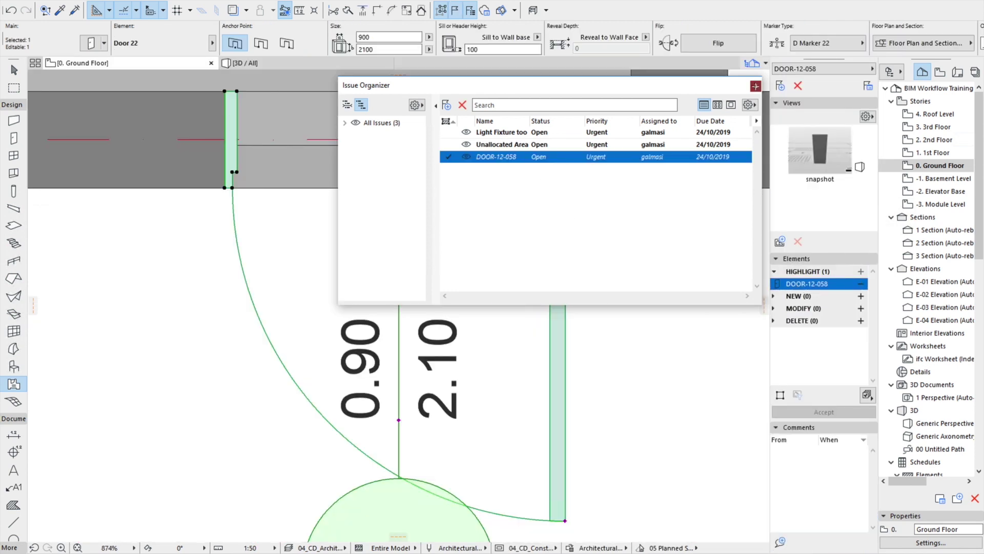
left_click(756, 85)
Rename the door to DOR-12-058 and mark its issue Resolved.
double_click(436, 364)
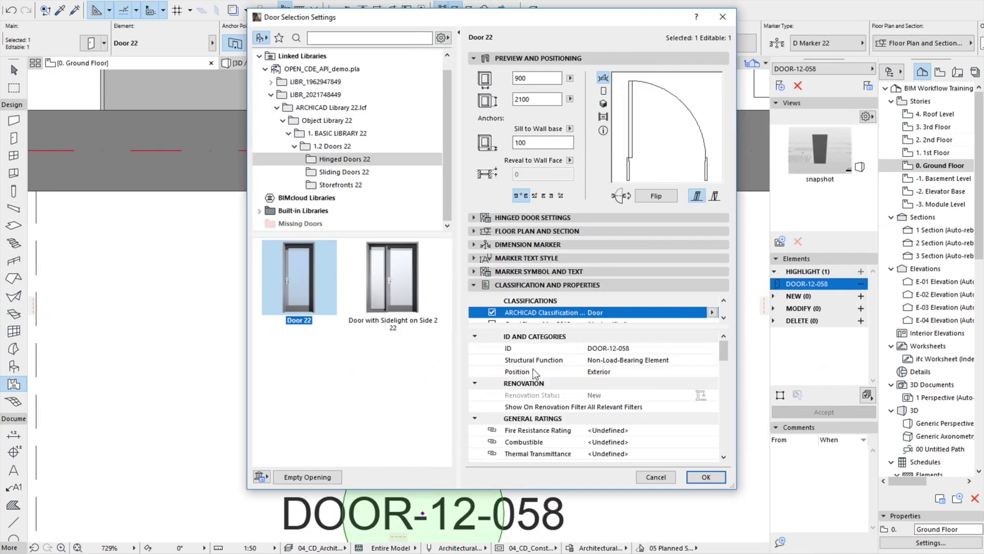
key("BackSpace")
left_click(700, 475)
left_click(868, 85)
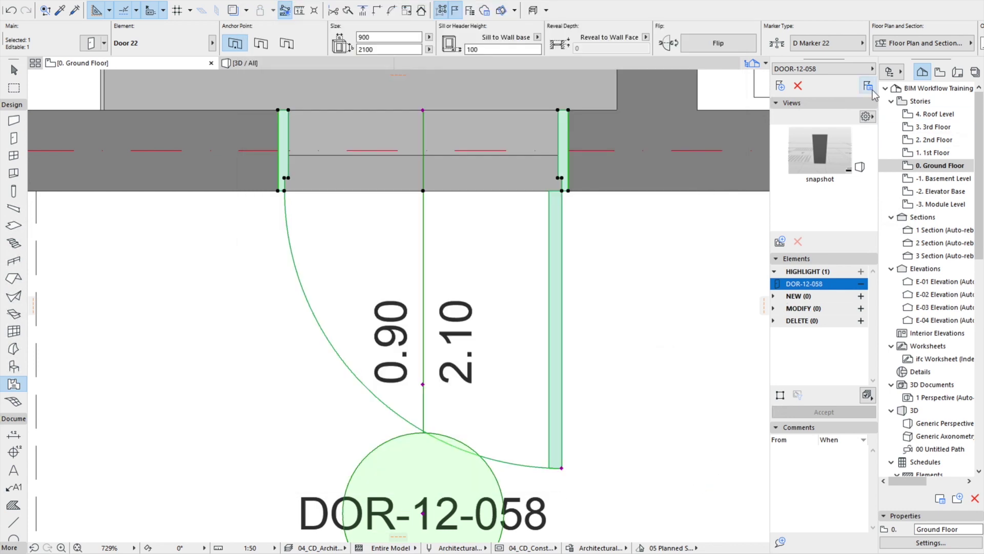
left_click(515, 131)
left_click(588, 128)
left_click(622, 151)
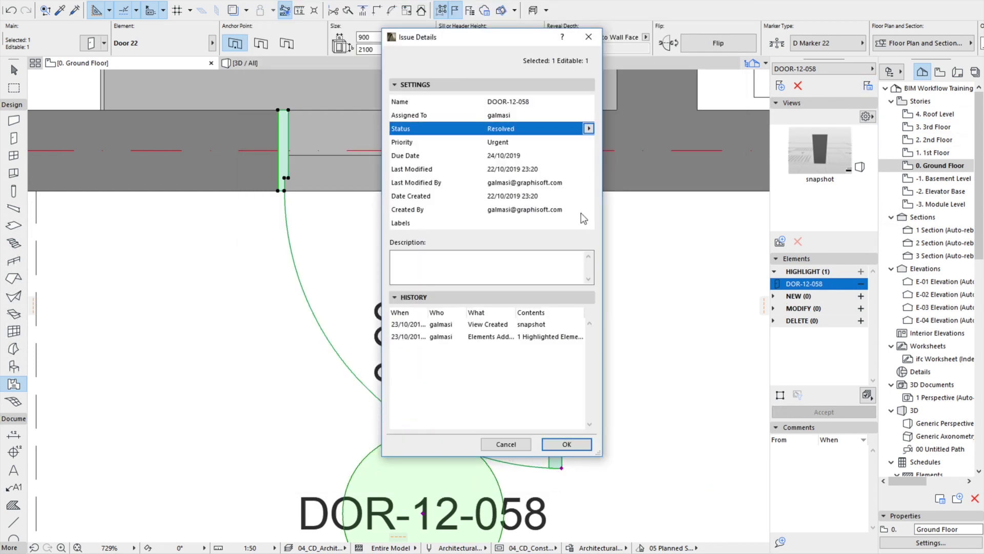
Extend the Art Gallery zone over the corridor for the Unallocated Area issue.
left_click(566, 444)
left_click(516, 119)
double_click(517, 119)
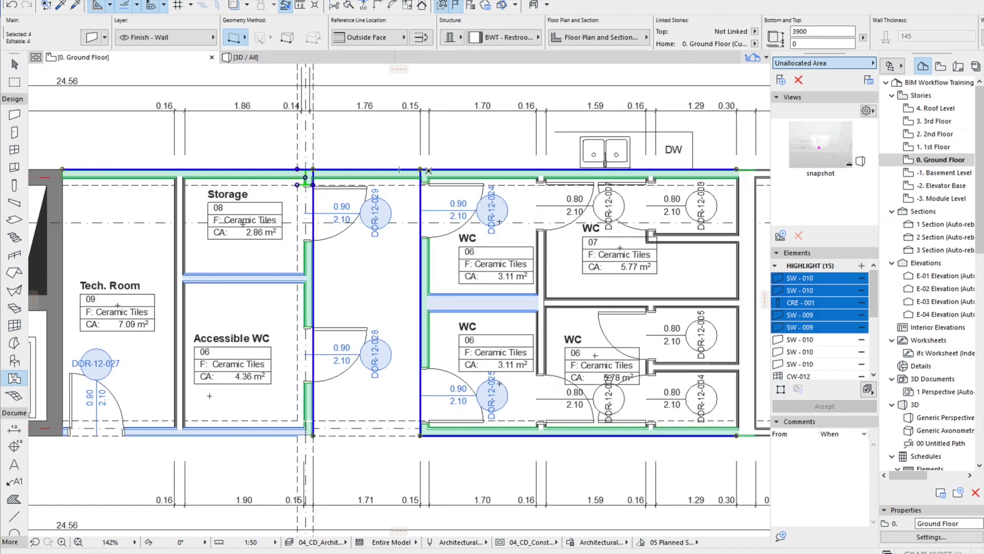
scroll(428, 170, "down", 1)
scroll(428, 169, "down", 1)
scroll(389, 373, "up", 1)
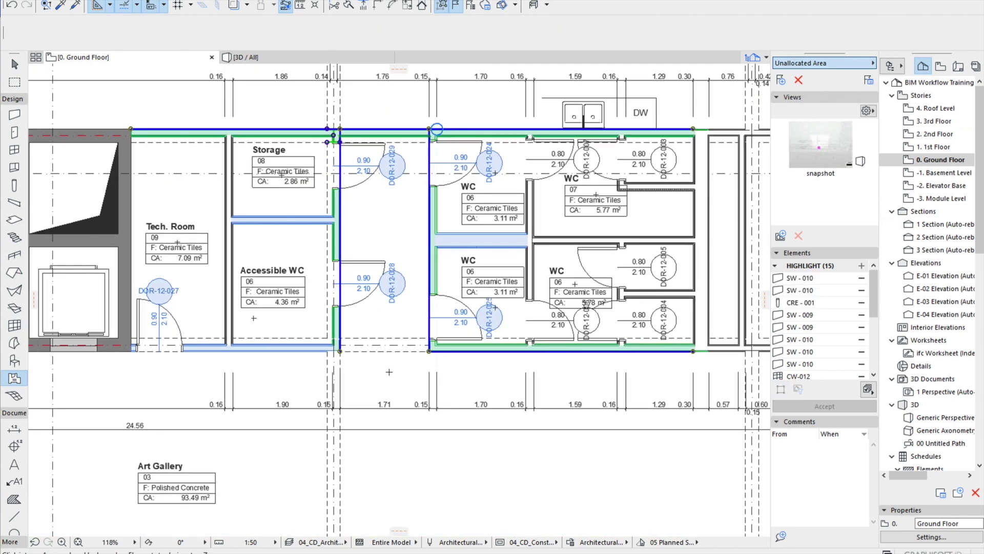
left_click(389, 372)
left_click(434, 132)
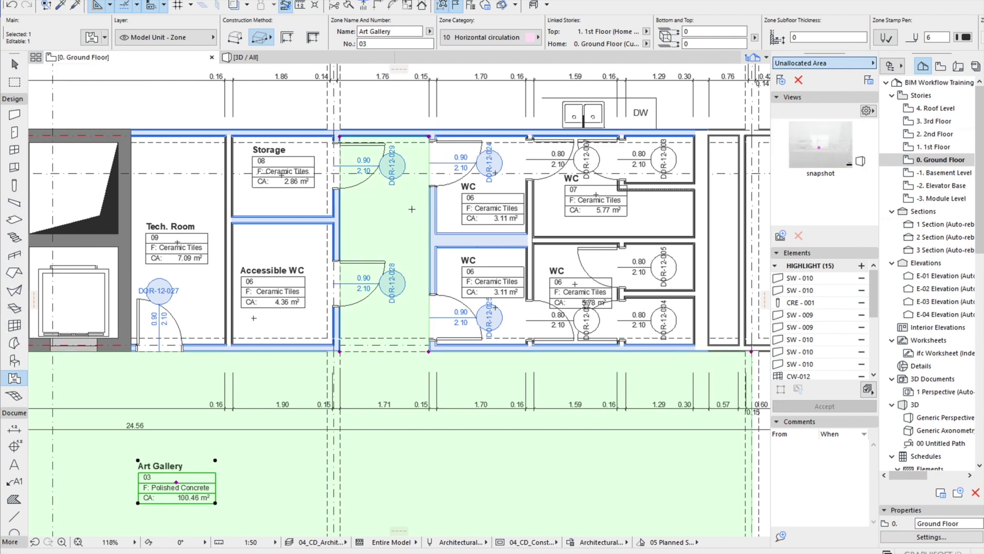
key("Escape")
Resolve the Unallocated Area issue with a 'Zone geometry updated' comment.
left_click(867, 81)
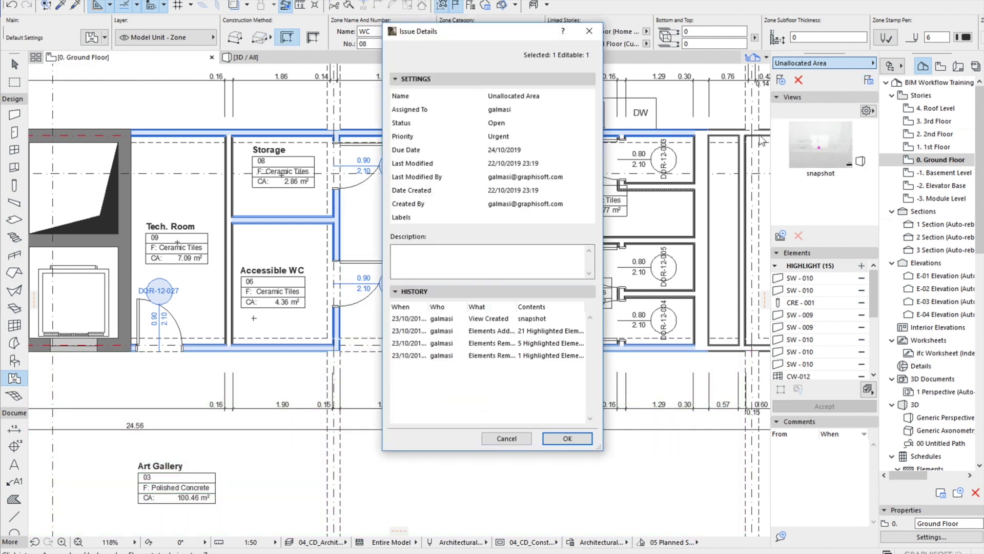
left_click(589, 123)
left_click(623, 145)
left_click(566, 438)
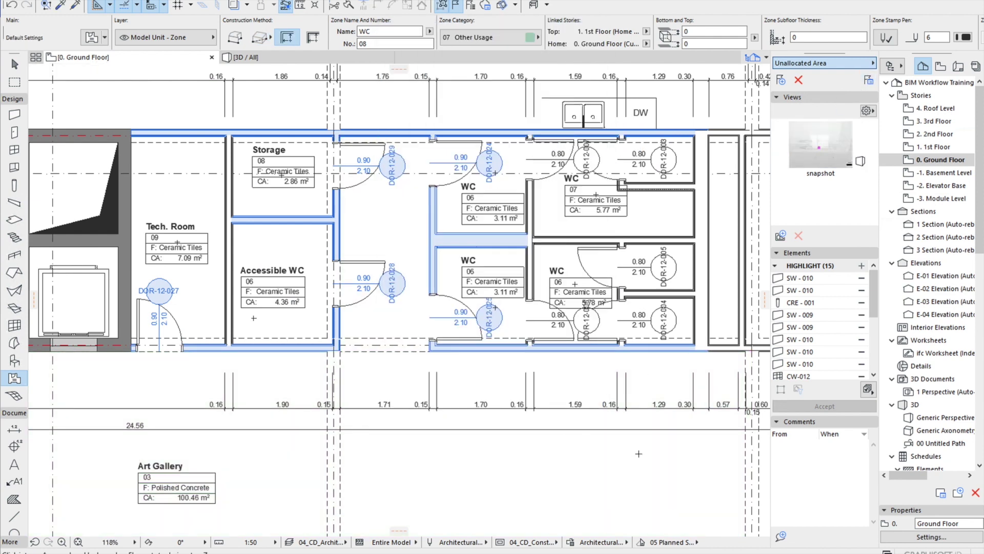
left_click(780, 536)
type("Zone geometry")
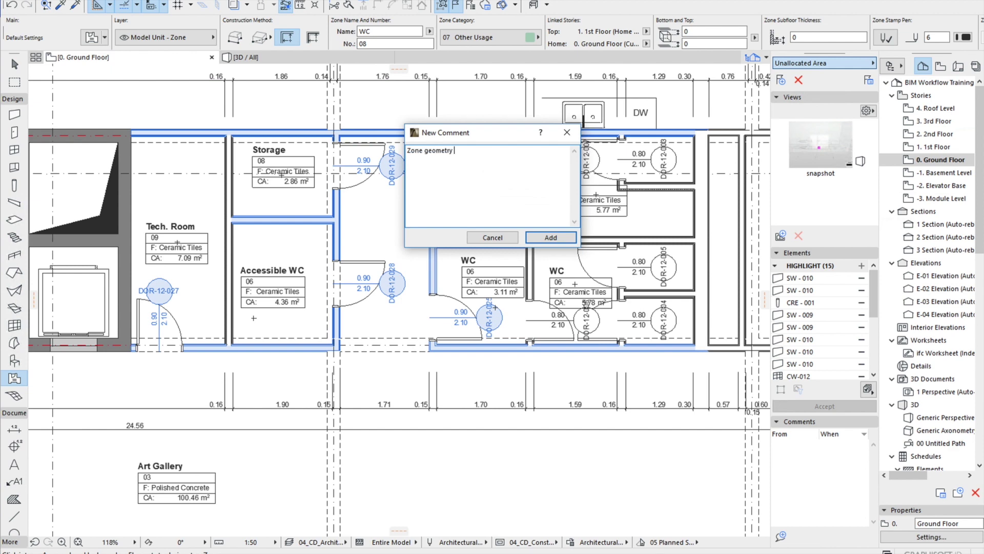
type("dated")
left_click(546, 236)
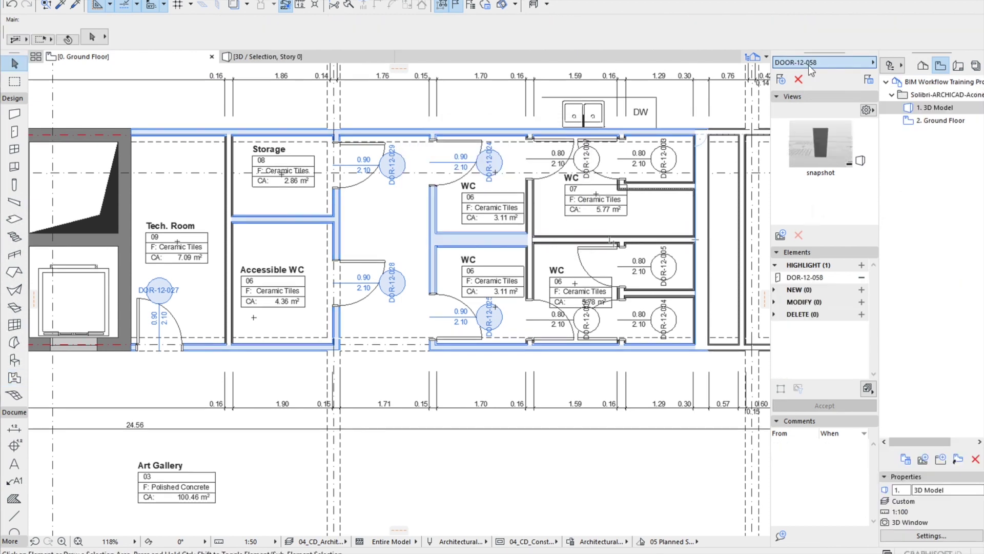
left_click(808, 66)
left_click(502, 121)
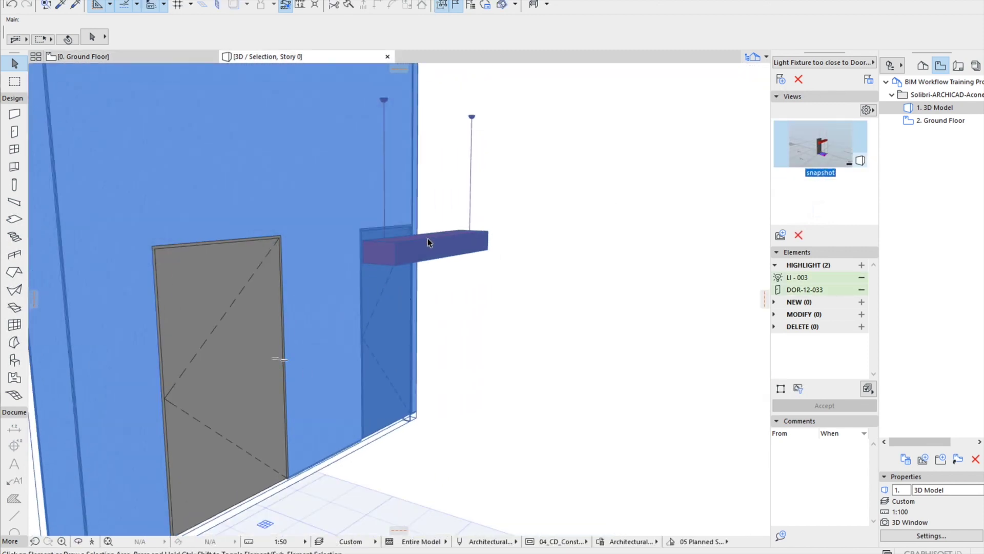
Raise the light fixture and resolve its issue with a 'Lamp fixed' comment.
double_click(478, 233)
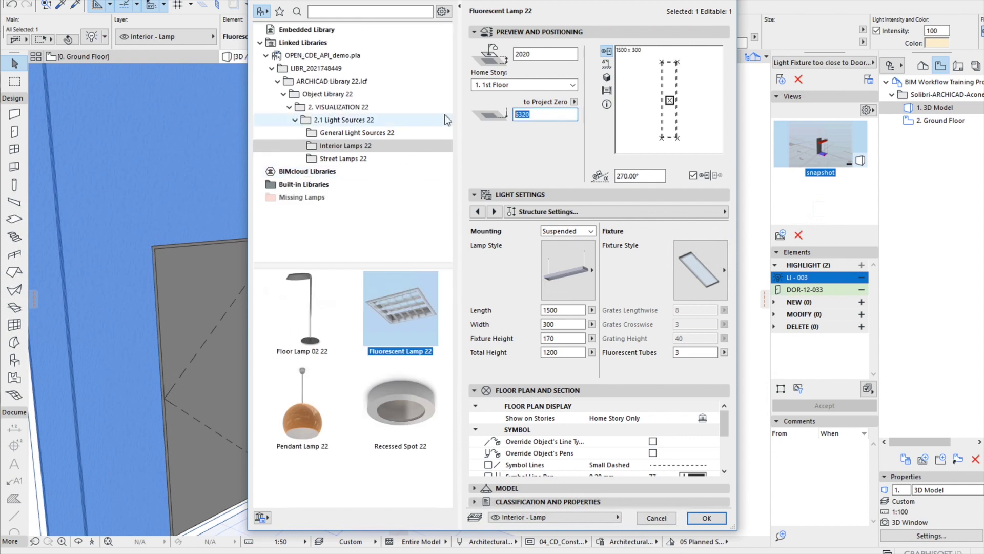
key("Return")
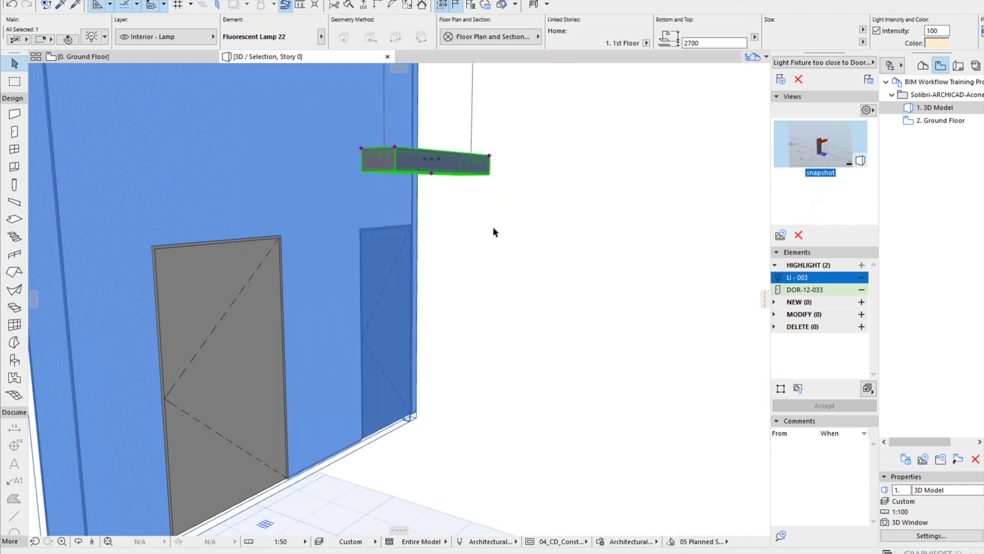
left_click(868, 79)
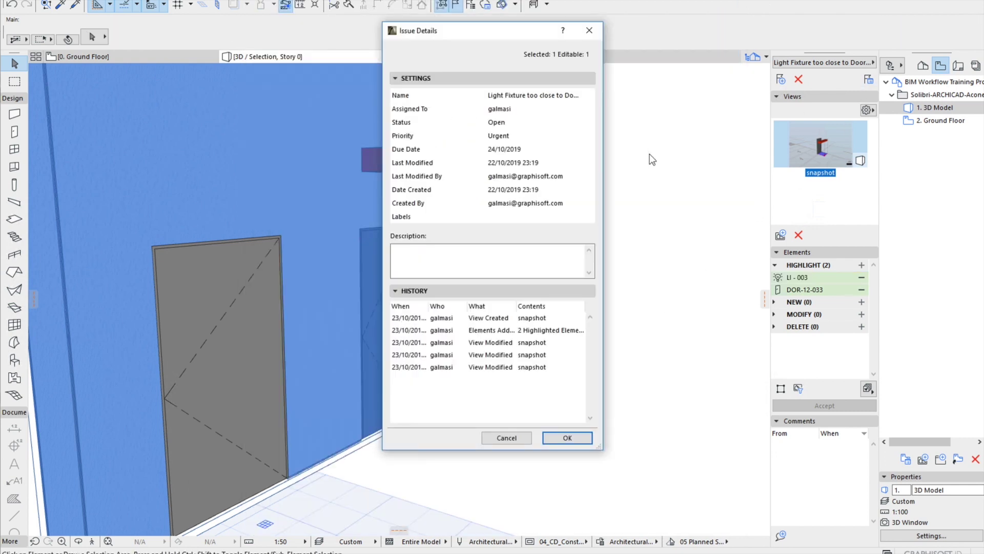
left_click(589, 124)
left_click(615, 148)
left_click(563, 439)
left_click(781, 536)
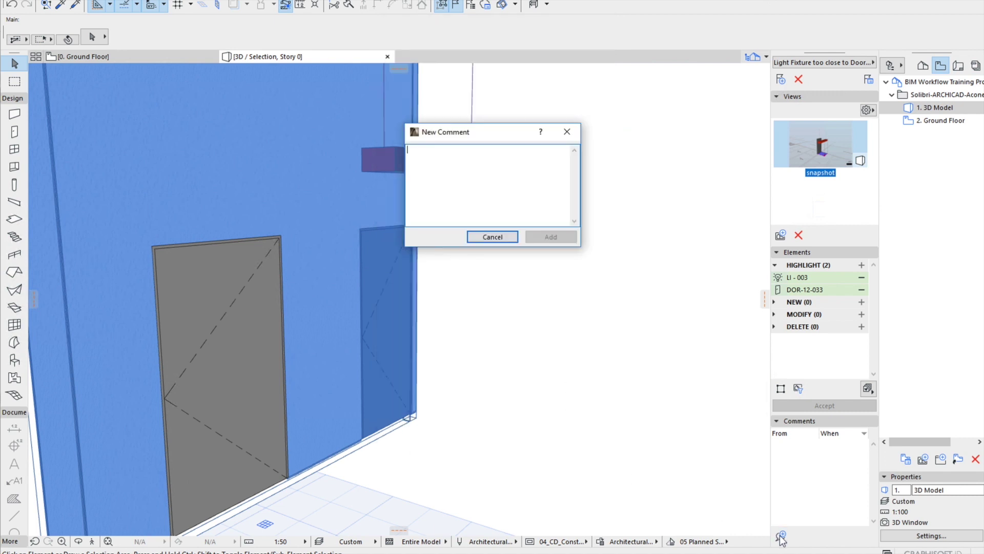
type("Lamp fixed")
left_click(550, 236)
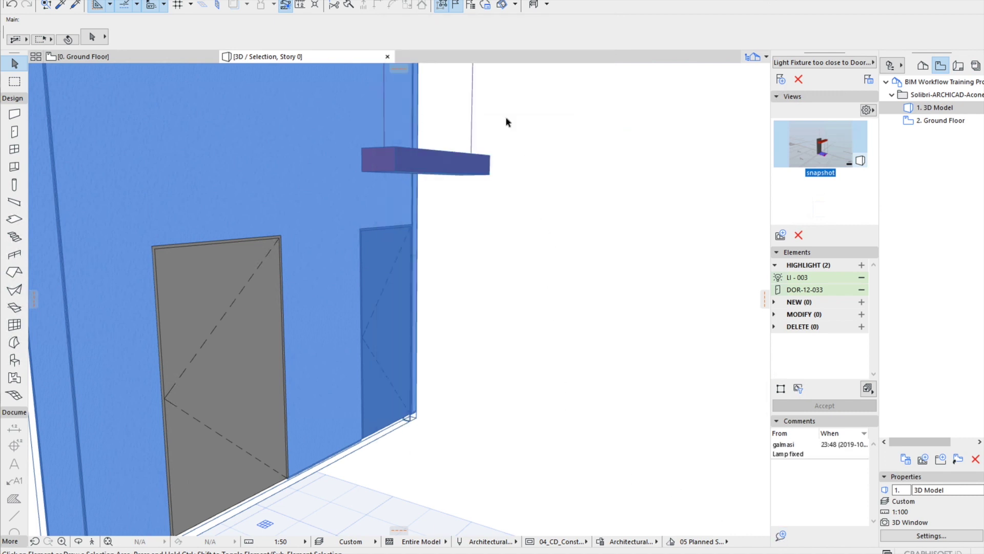
Export all three issues to Design Checking.bcf.
left_click(470, 6)
left_click_drag(523, 126, 519, 153)
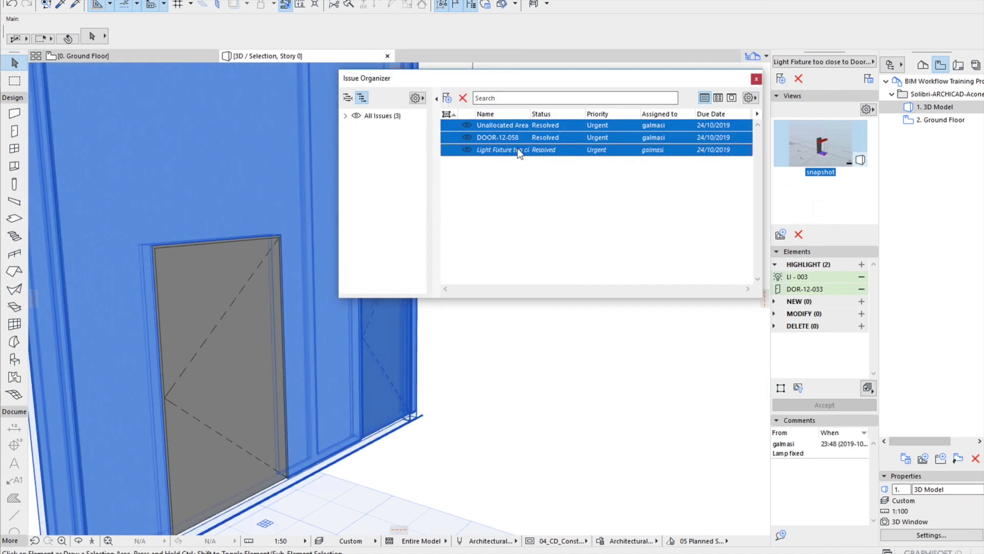
left_click(750, 97)
left_click(766, 149)
left_click(311, 120)
left_click(389, 366)
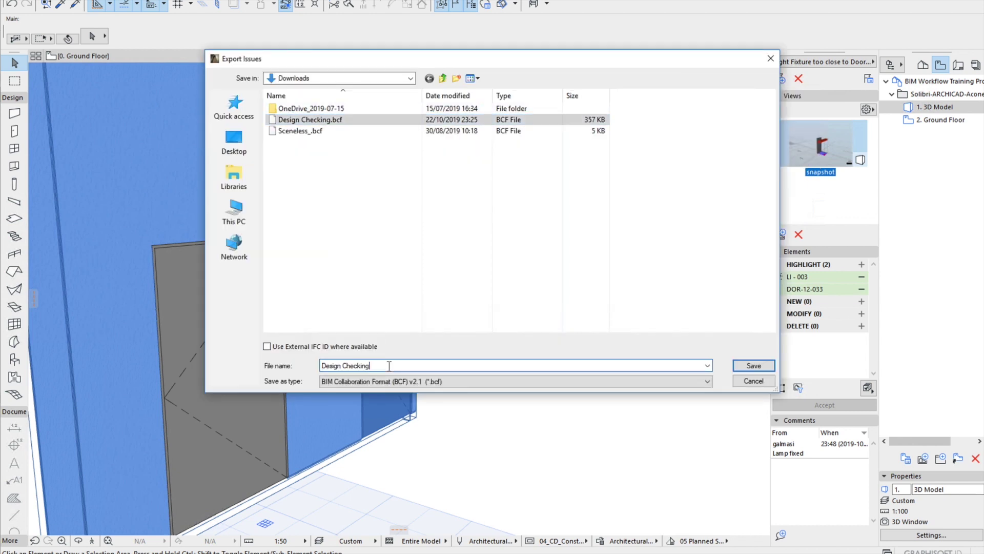
left_click(754, 368)
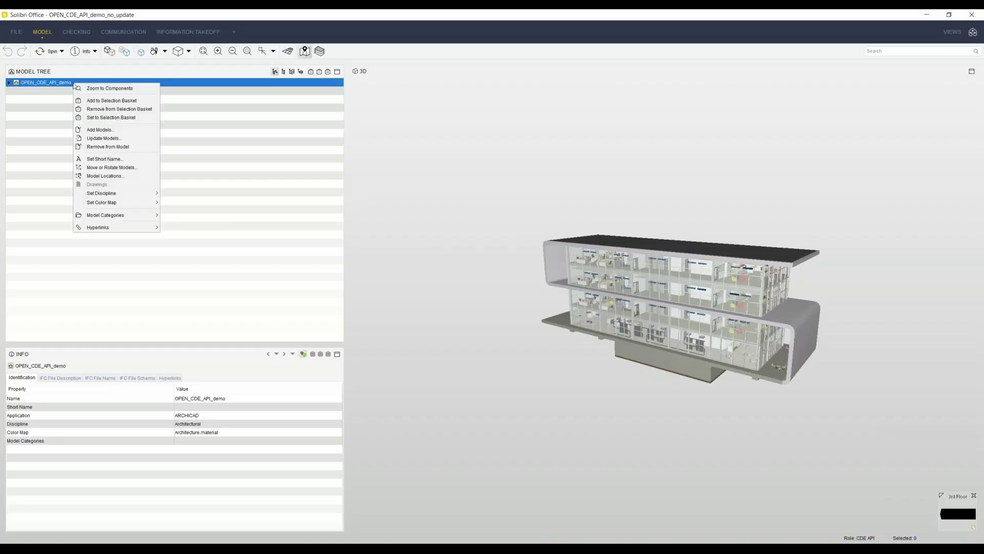
Update to the revised architectural model and expand the Design Validation Rules in Checking.
left_click(104, 138)
left_click(569, 302)
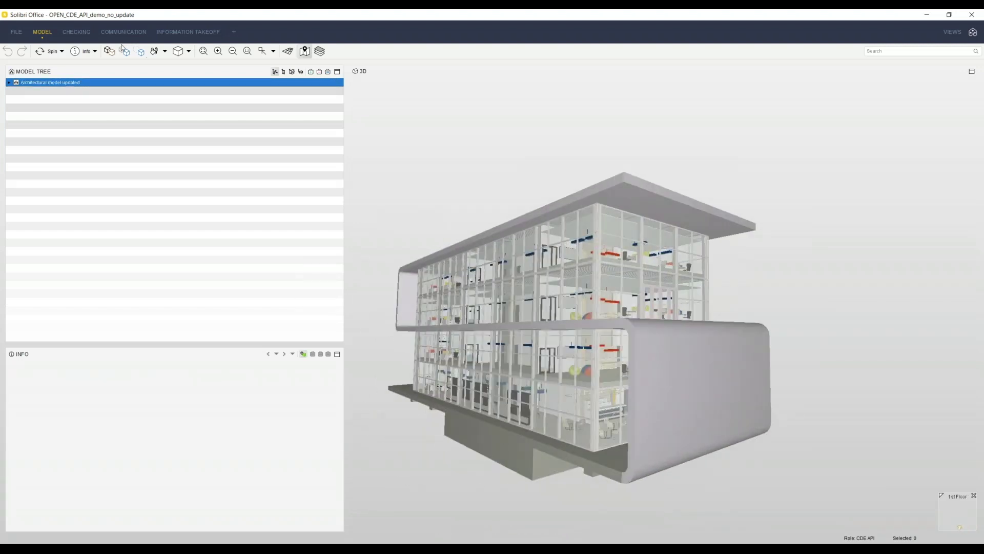
left_click(77, 32)
left_click(17, 102)
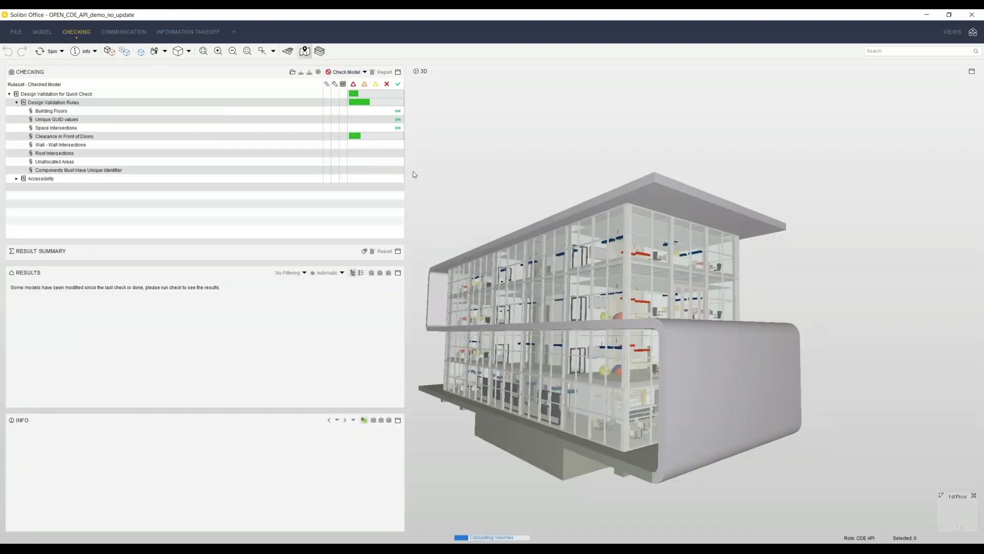